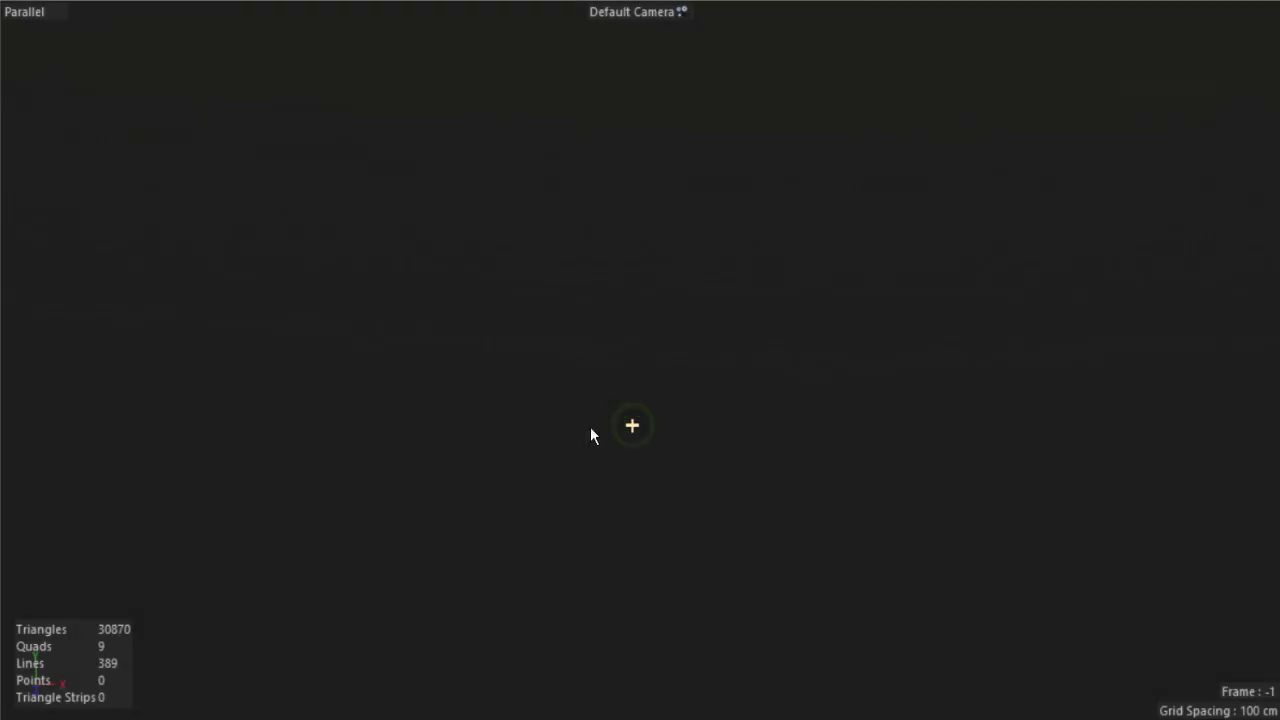
# Step: Pull the view back from the close-up until the whole JF-17 and its boxy wireframe are visible
pyautogui.keyDown('alt'); pyautogui.moveTo(523, 438); pyautogui.dragTo(365, 447, button='right'); pyautogui.keyUp('alt')
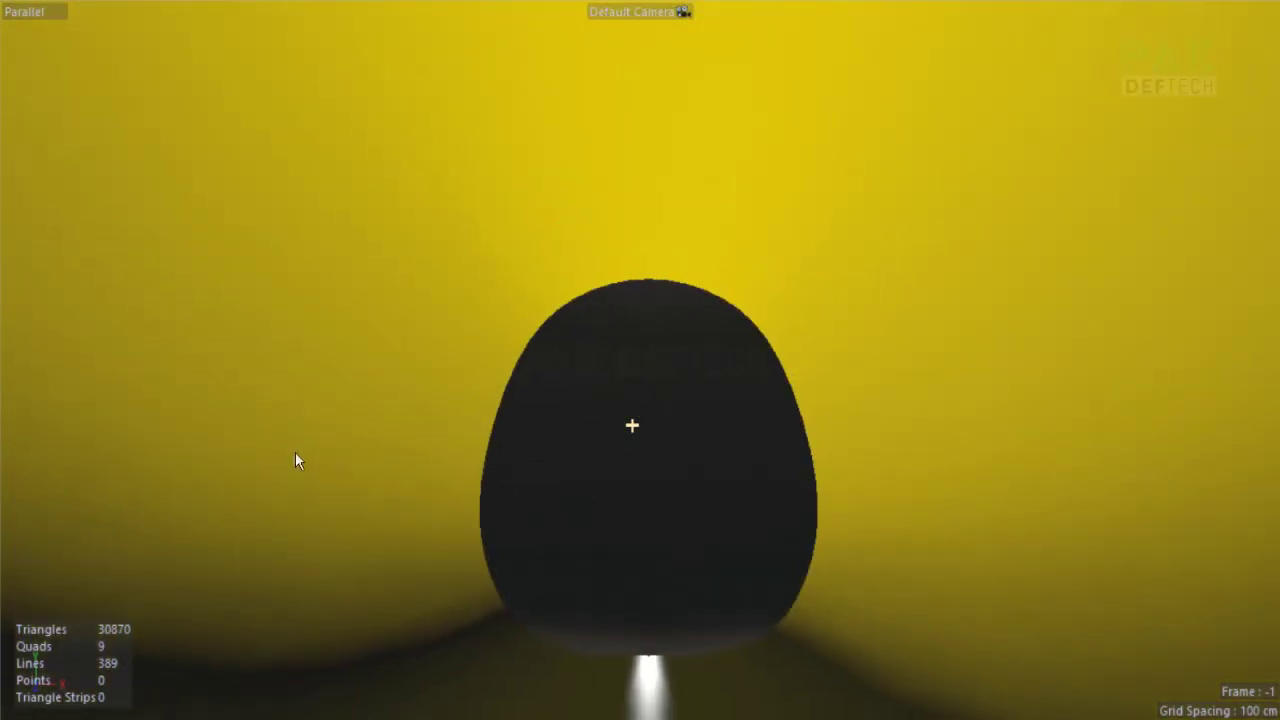
pyautogui.keyDown('alt'); pyautogui.moveTo(215, 470); pyautogui.dragTo(2, 540, button='right'); pyautogui.keyUp('alt')
pyautogui.scroll(-3, 633, 551)
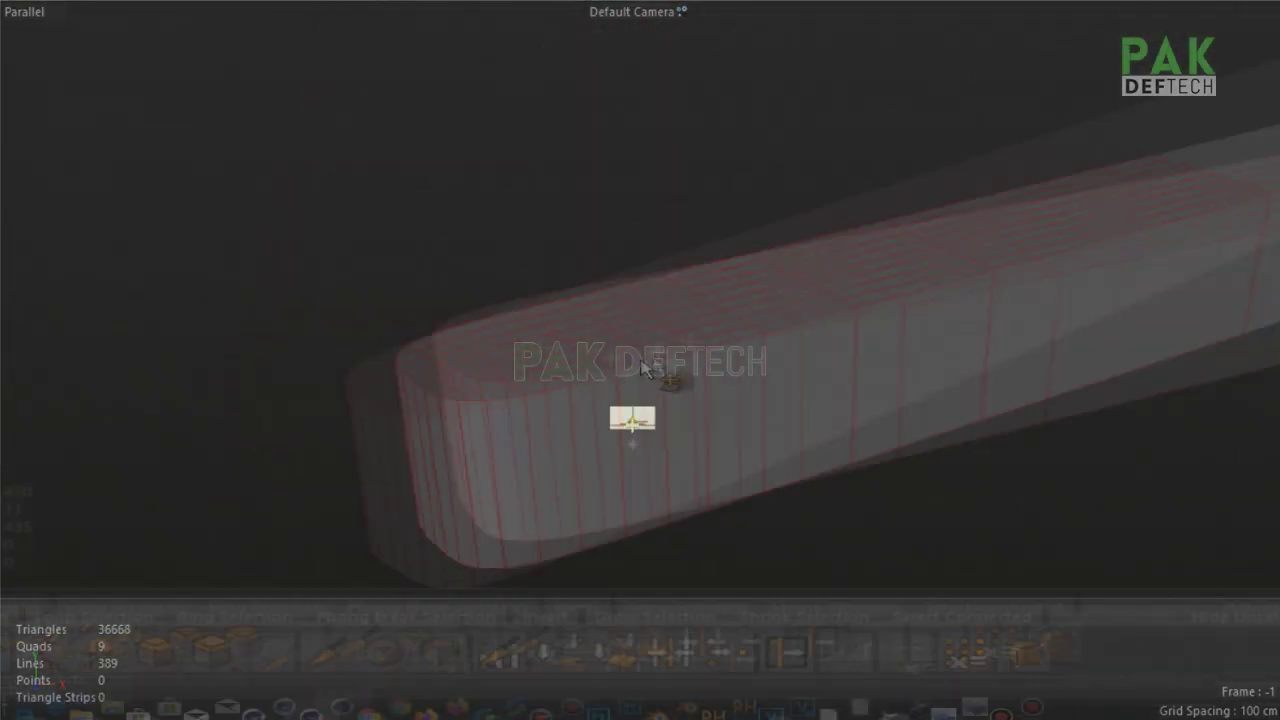
pyautogui.click(262, 112)
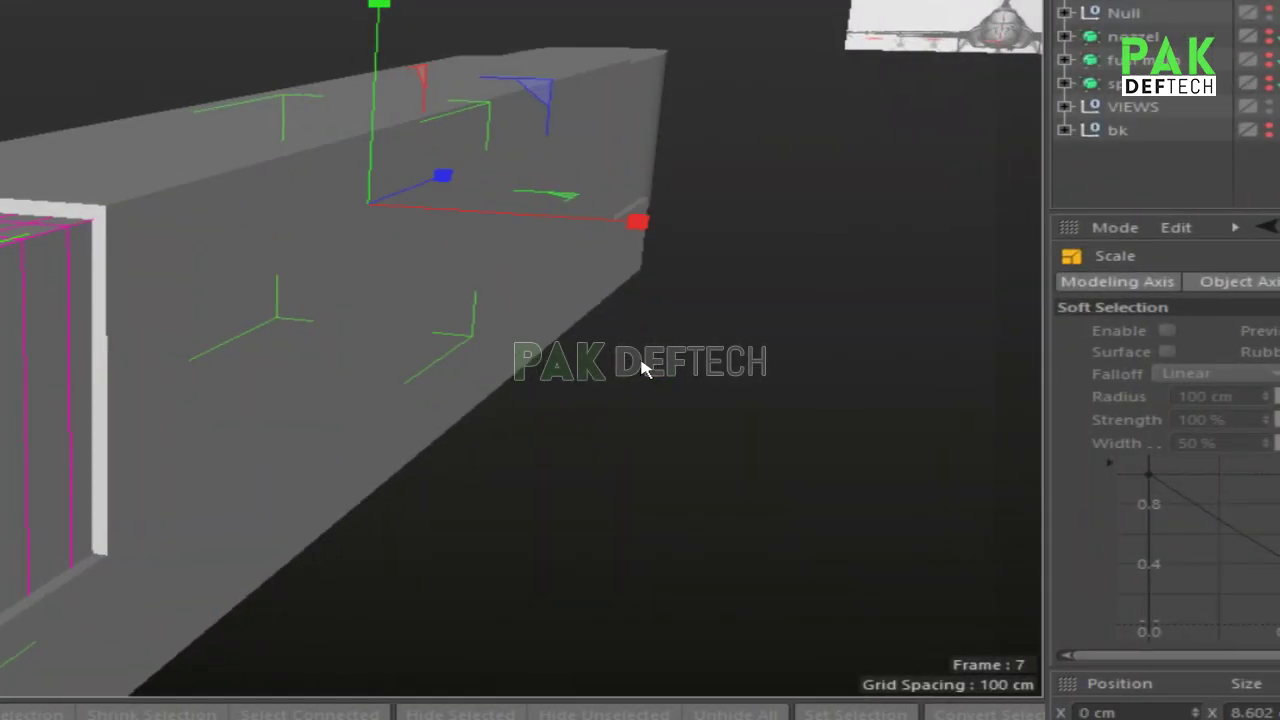
# Step: Stretch the subdivided box vertically to line up with the jet's side blueprint
pyautogui.moveTo(640, 370); pyautogui.dragTo(645, 190)
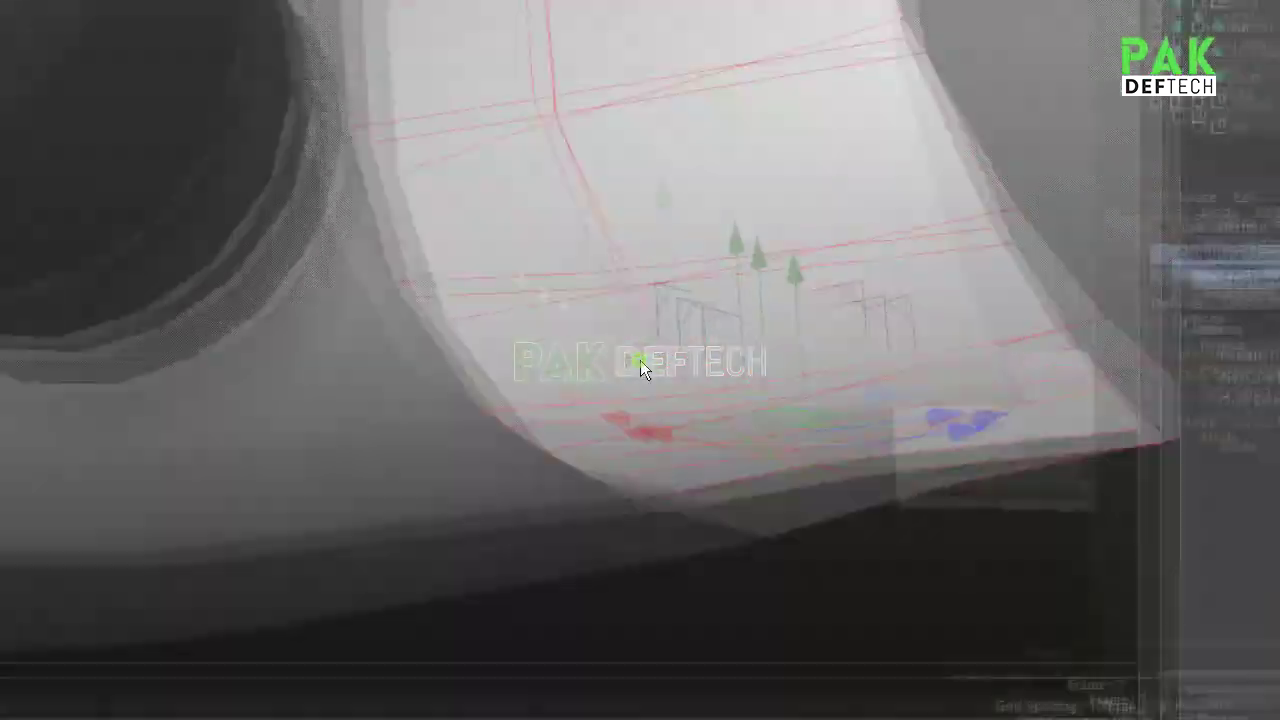
# Step: Bring up the Generators palette to add a Symmetry object
pyautogui.moveTo(328, 82); pyautogui.dragTo(640, 208)
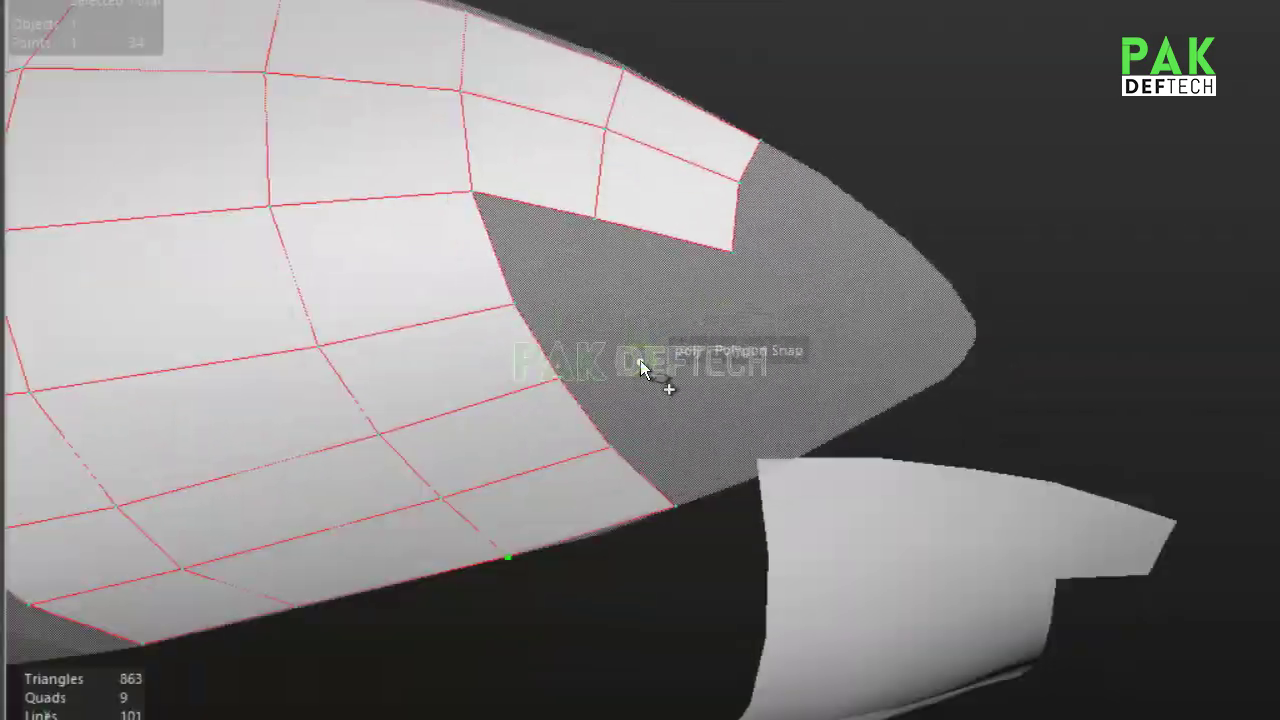
# Step: Add a snapped polygon filling part of the skin's gap near the nose
pyautogui.click(641, 368)
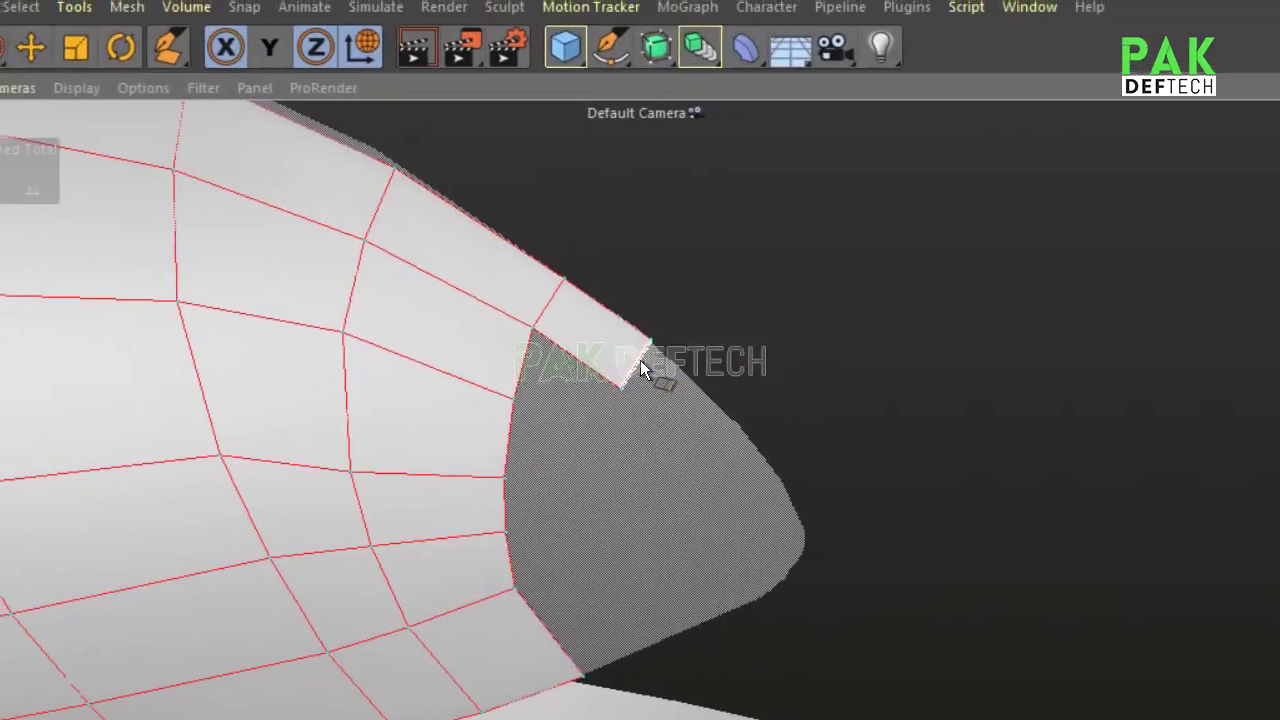
# Step: Extend the edge strip with snapped quads across the gap around the front opening, briefly trying Line Cut
pyautogui.click(641, 370)
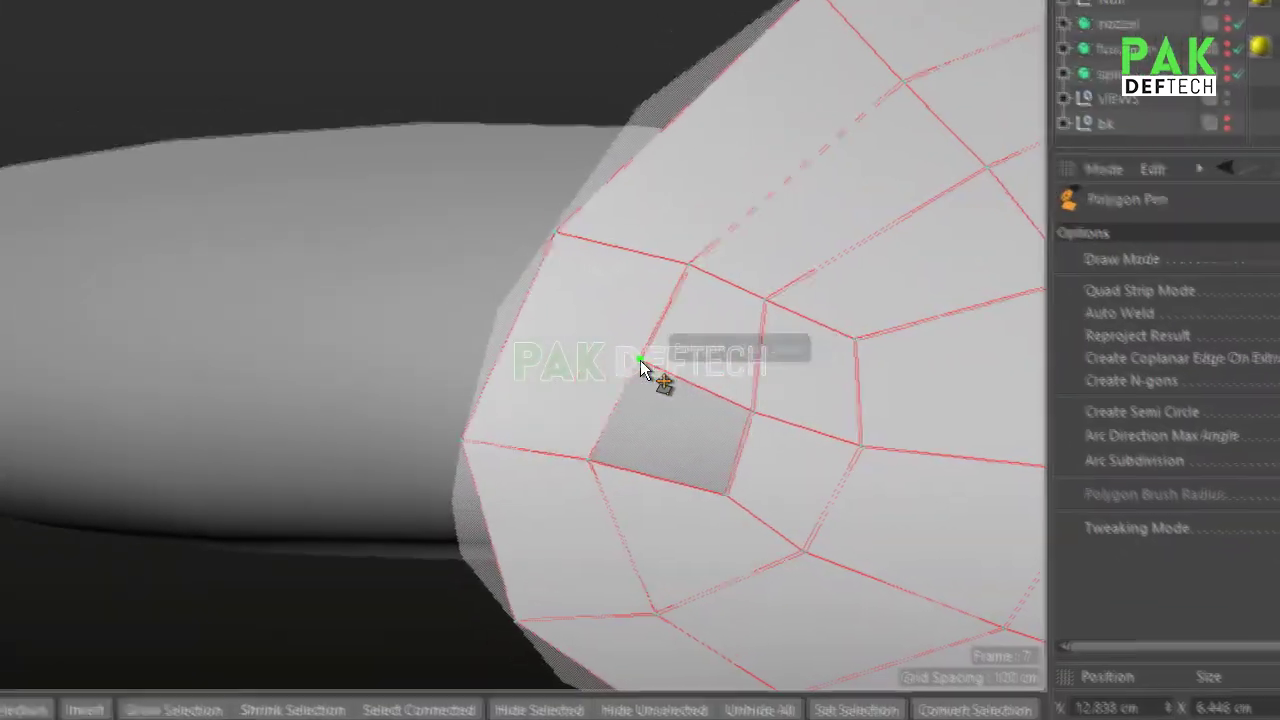
pyautogui.press('k')
pyautogui.press('k')
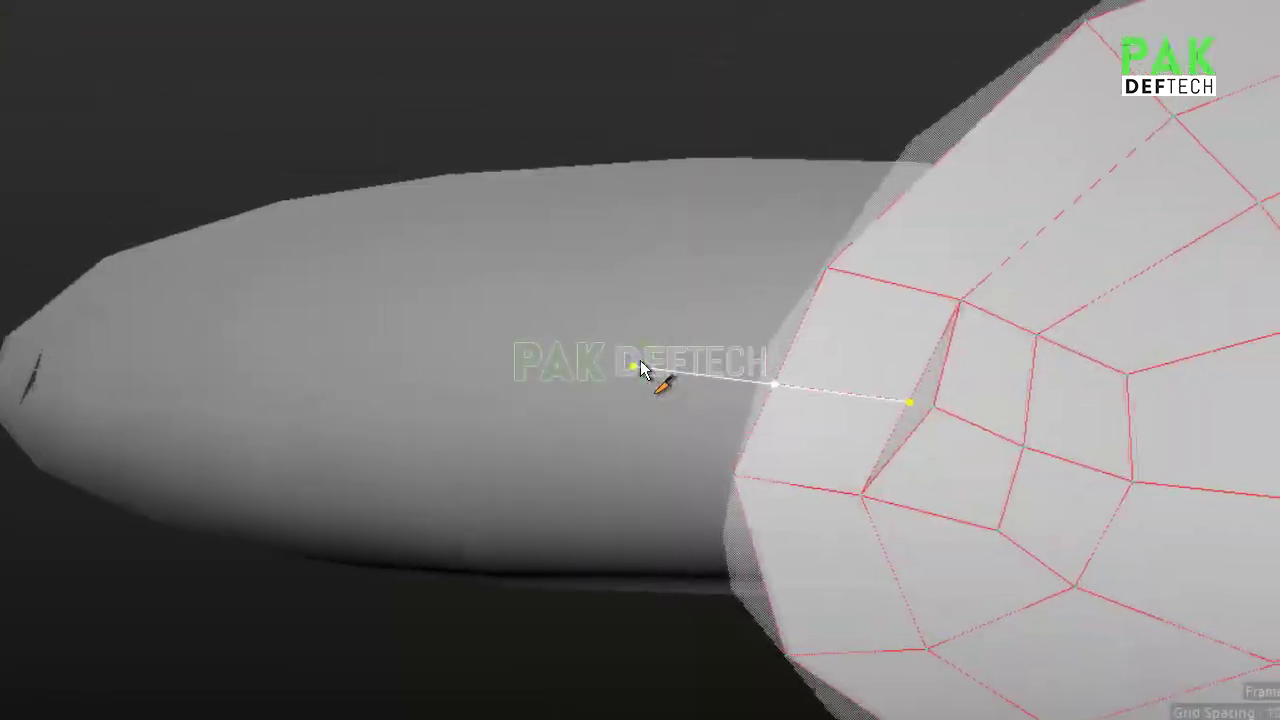
pyautogui.press('m')
pyautogui.press('e')
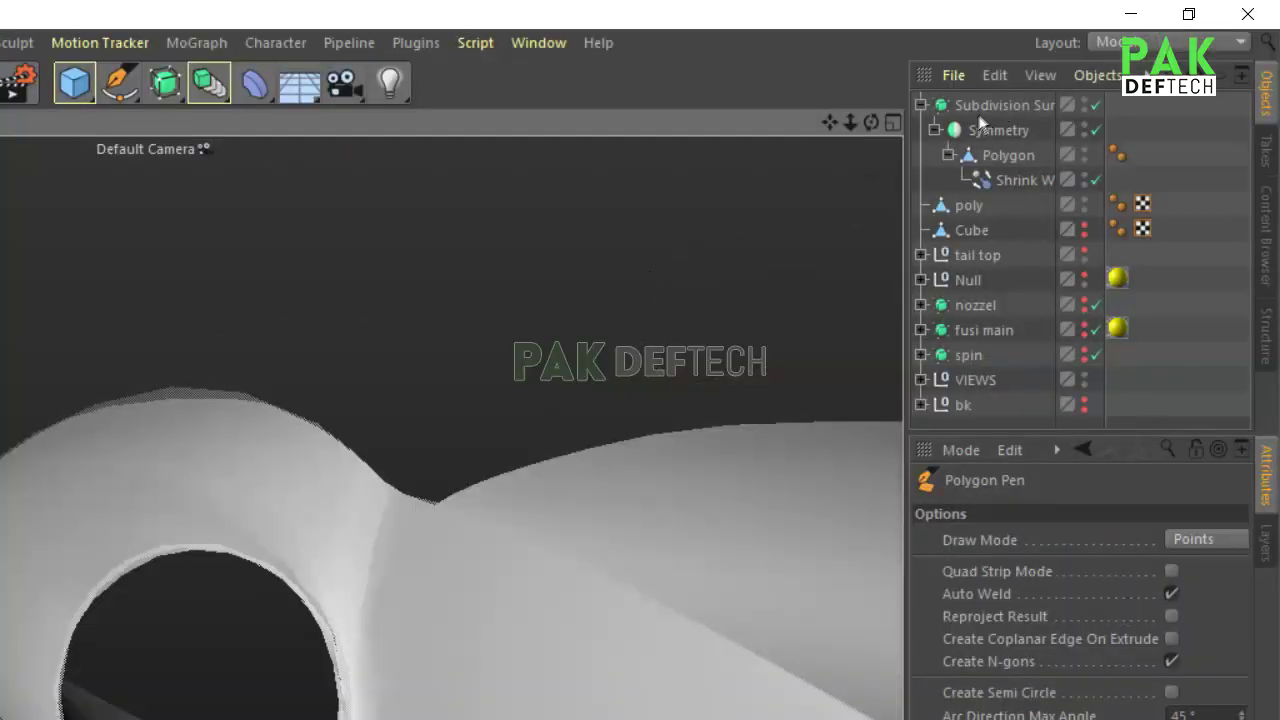
# Step: Select the Subdivision Surface and shrink the intake edge ring to about 88%
pyautogui.click(1000, 105)
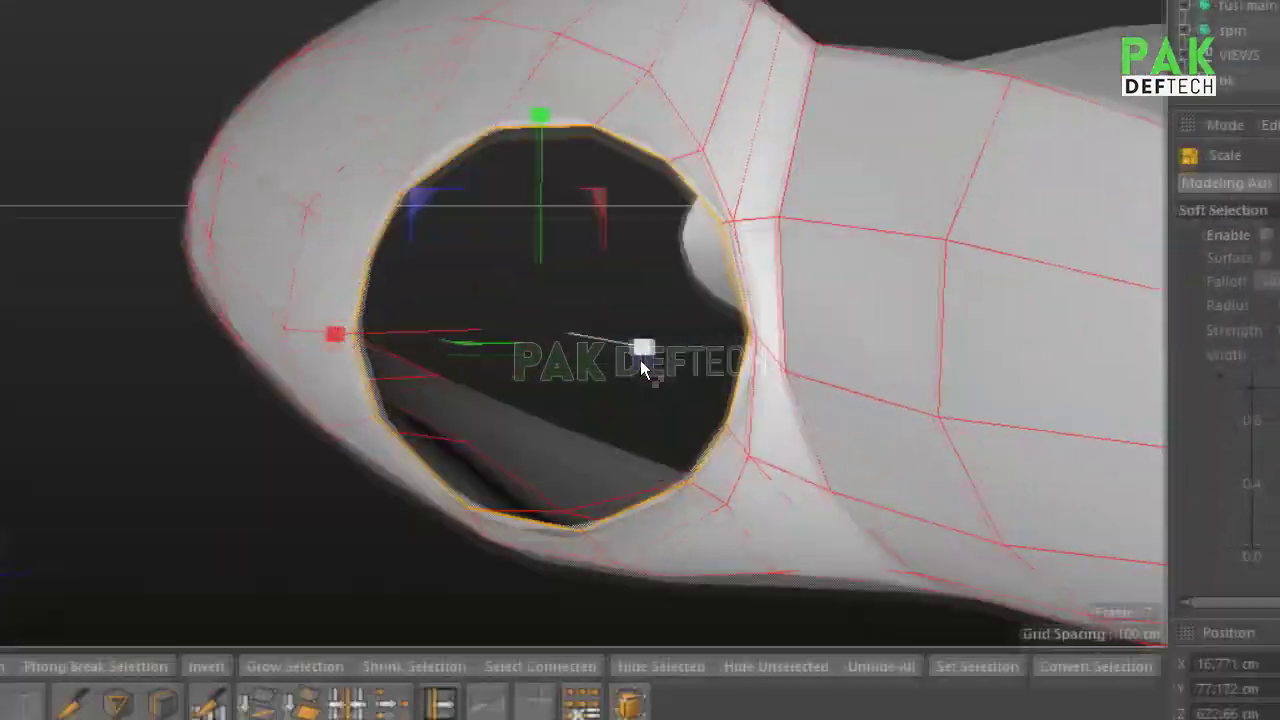
pyautogui.moveTo(646, 357); pyautogui.dragTo(646, 372)
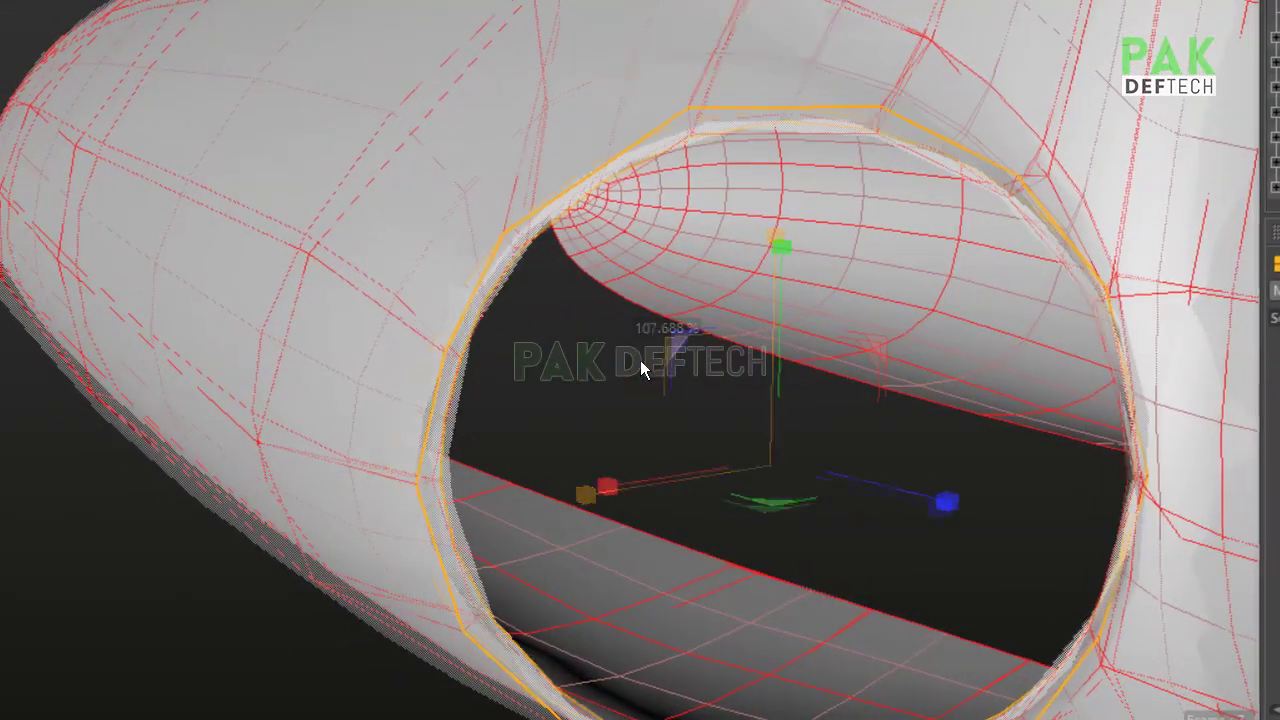
pyautogui.moveTo(640, 360); pyautogui.dragTo(640, 359)
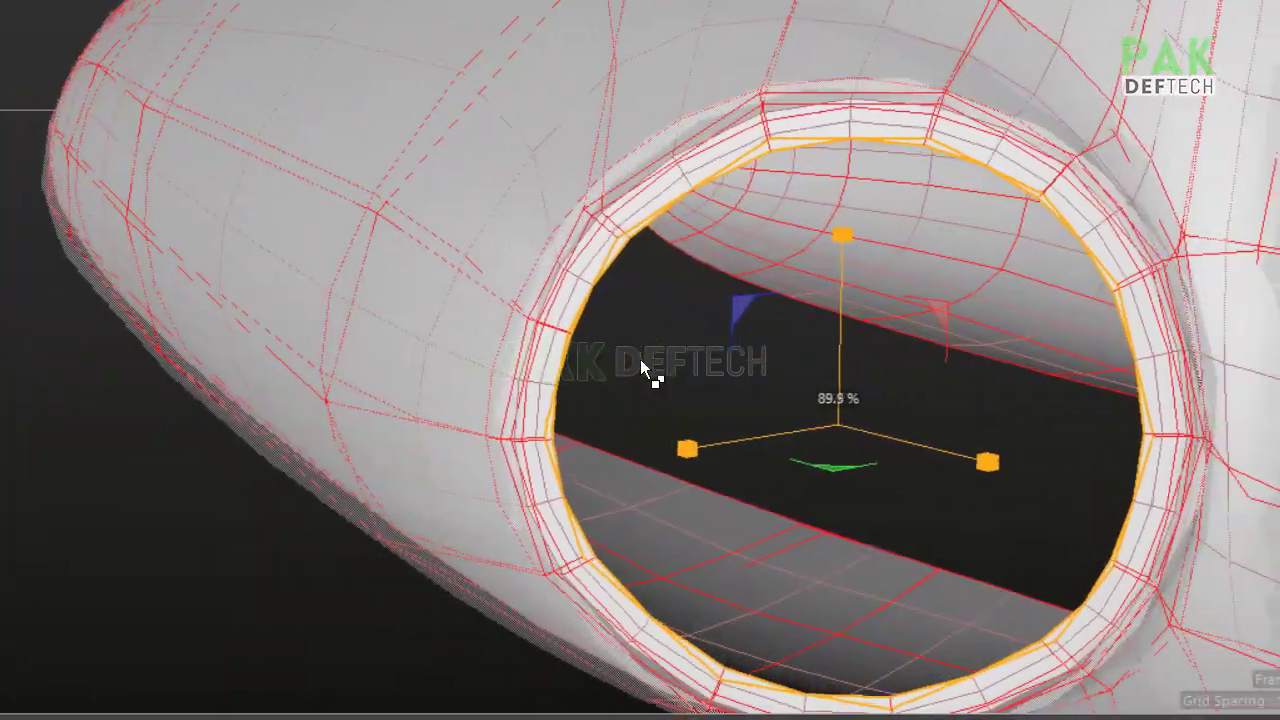
pyautogui.press('e')
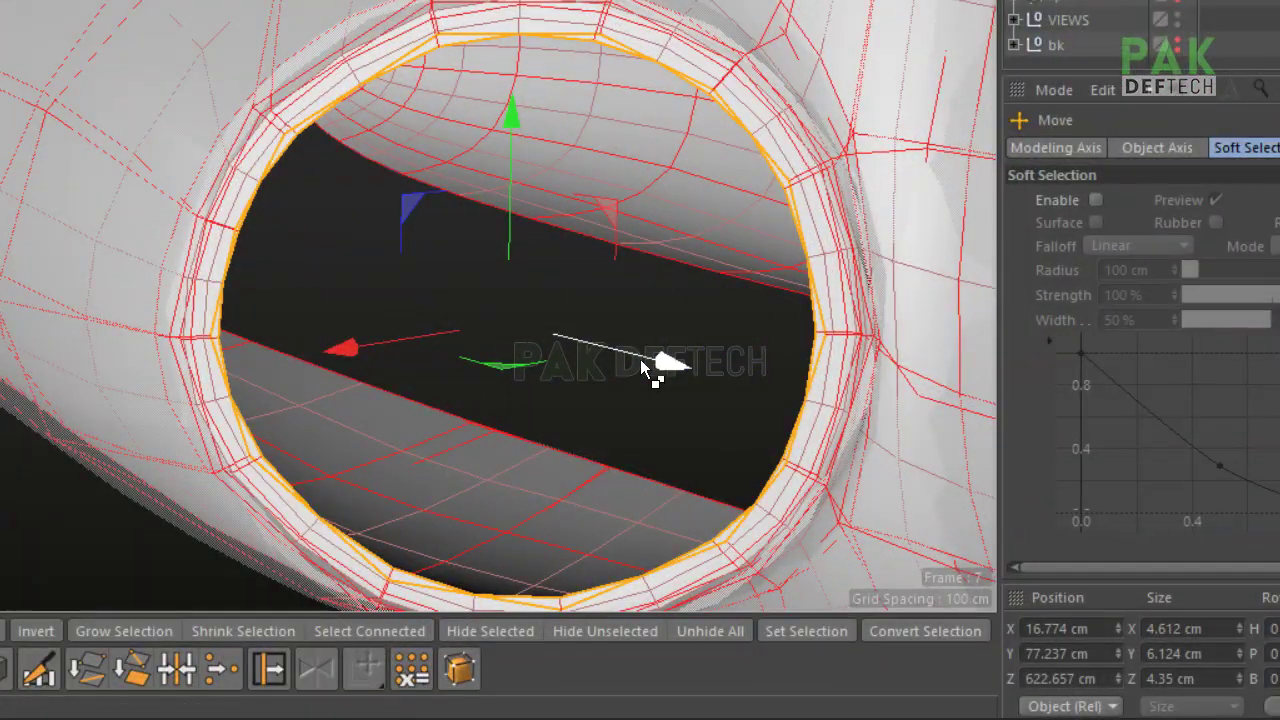